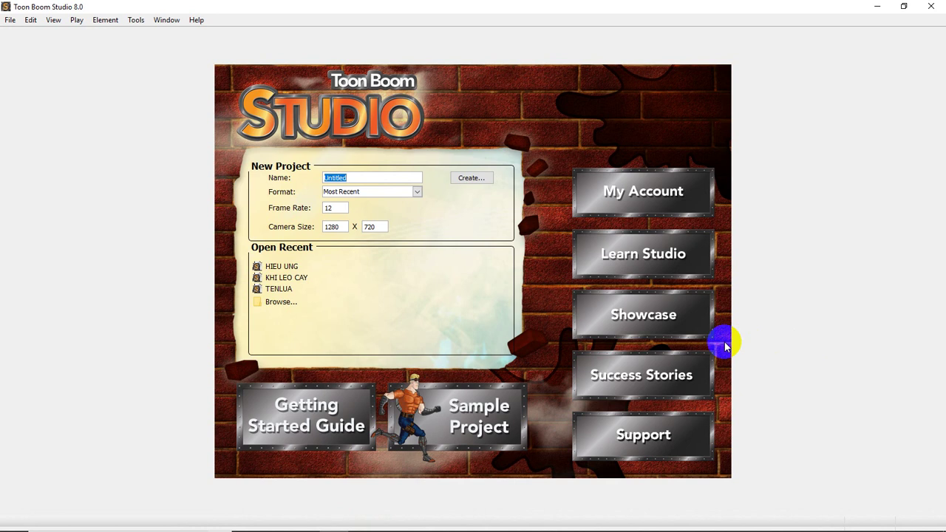
- Create a new project named TAO MAY CHO CANH HOAT HINH
key(BackSpace)
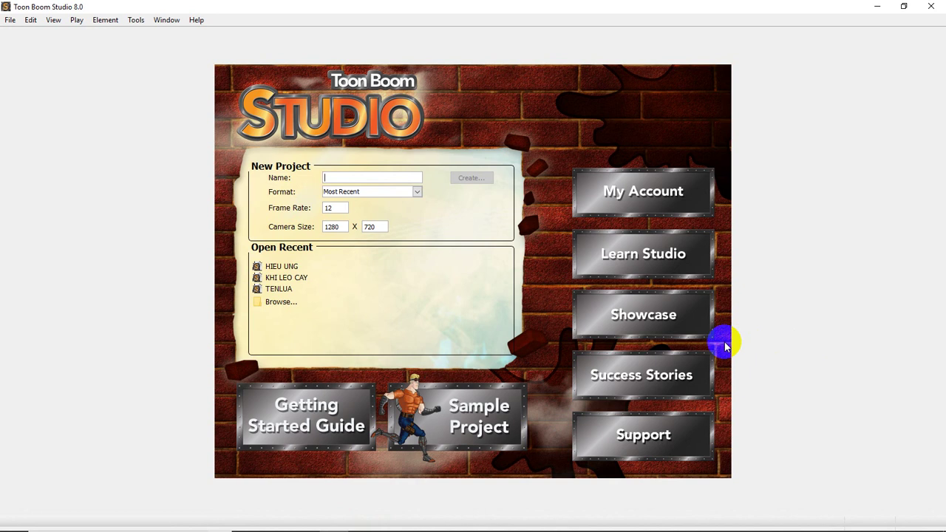
text(U)
key(BackSpace)
text(UON)
key(BackSpace)
text(TAO MAY CHO CANH HOAT HINH)
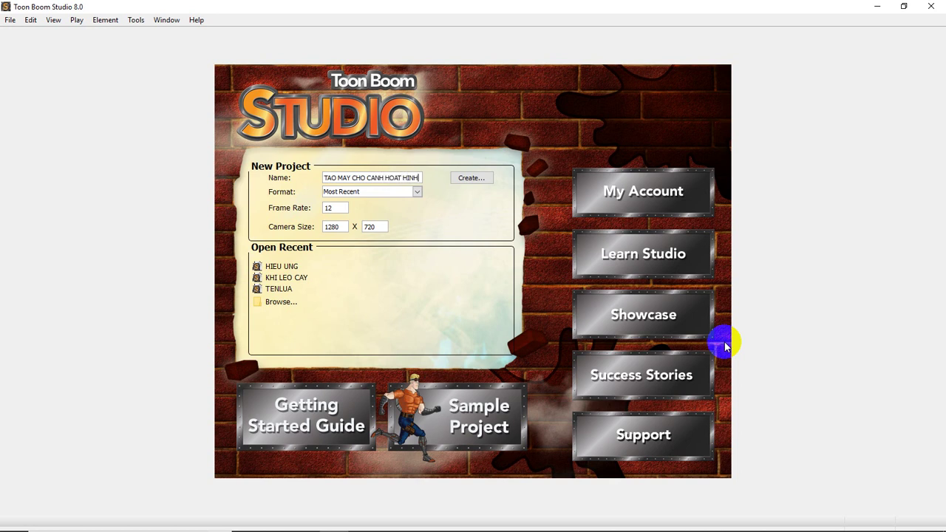
click(467, 177)
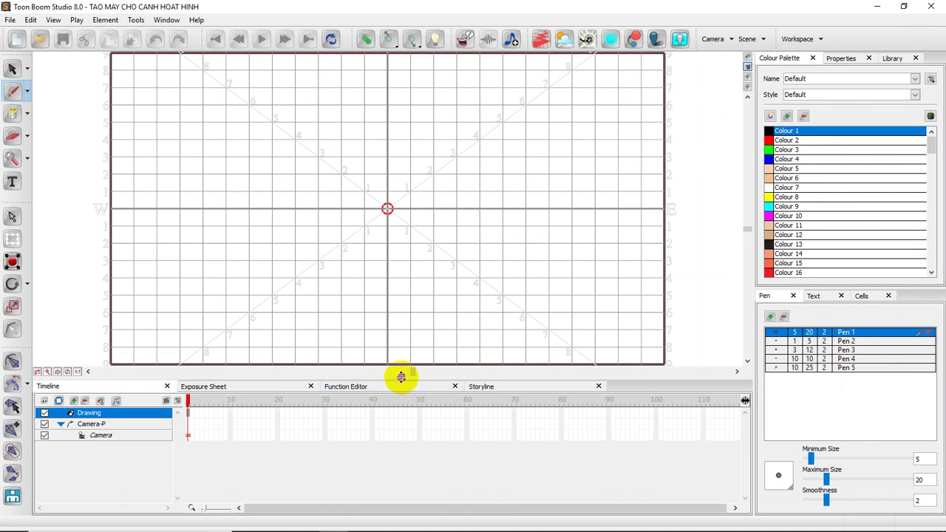
- Enlarge the drawing area and open the Backgrounds folder of the Toon Boom Templates in the library
drag(402, 375, 402, 395)
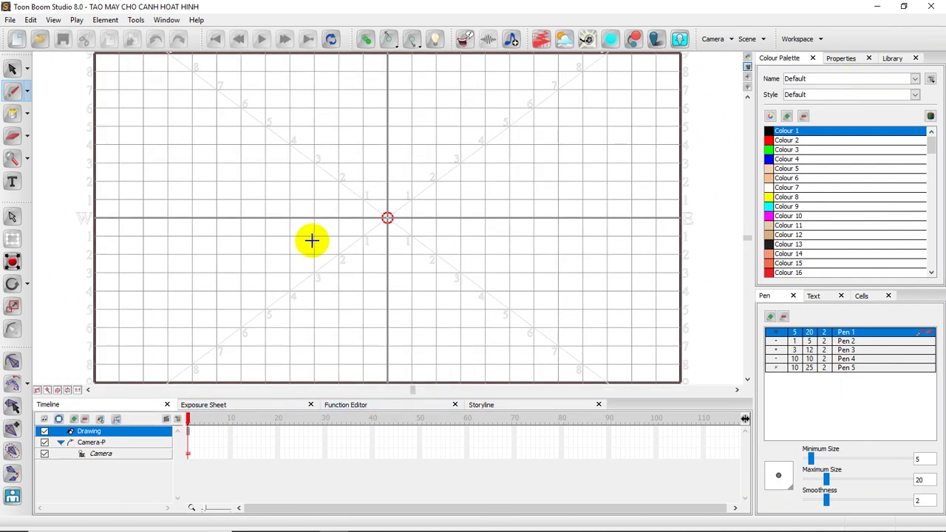
click(891, 59)
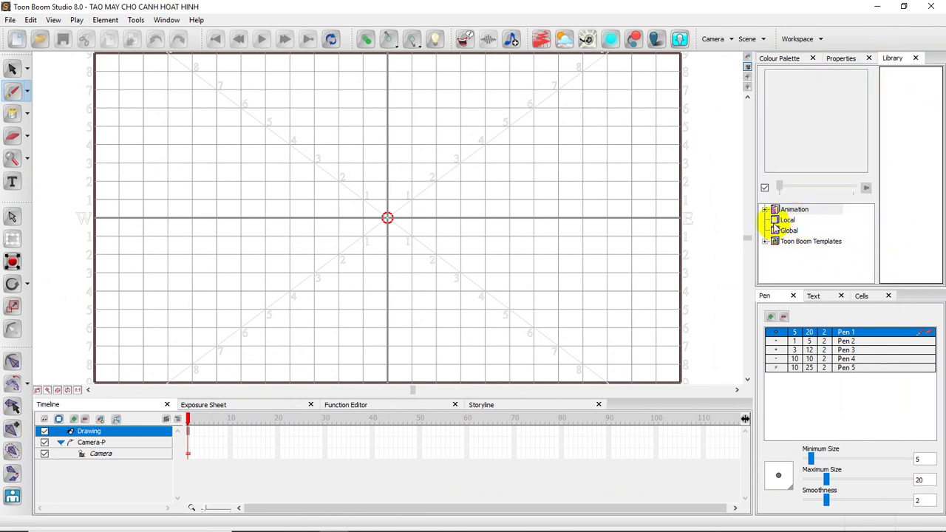
click(775, 219)
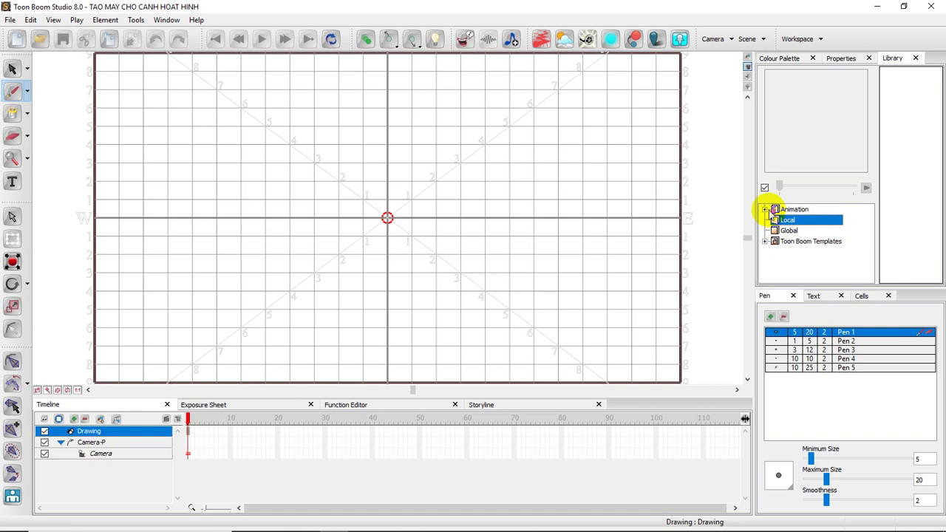
click(766, 210)
click(766, 252)
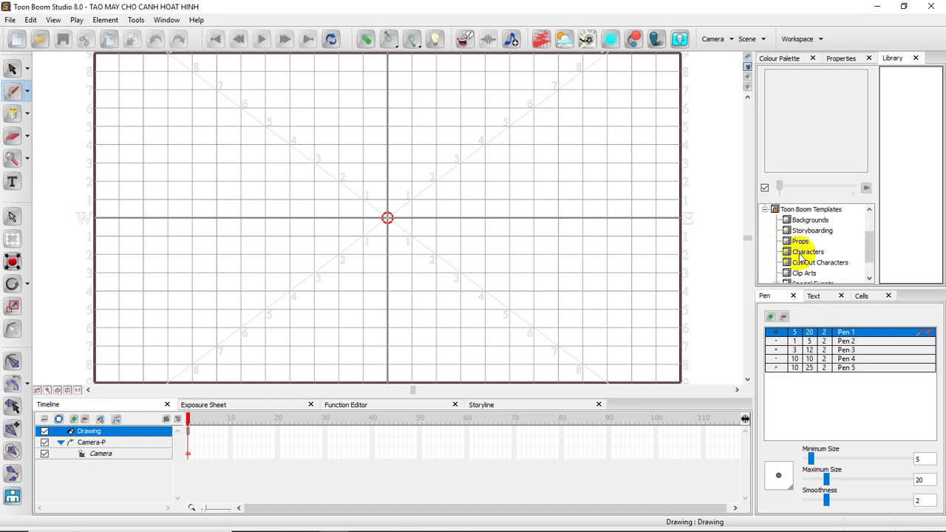
click(810, 219)
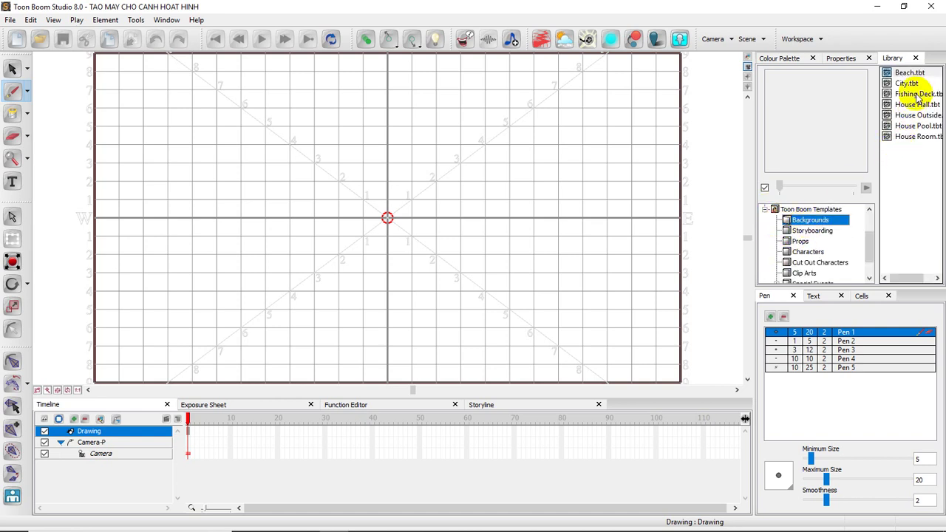
- Display the background templates as thumbnails and place the City.tbt background in the scene
right_click(908, 175)
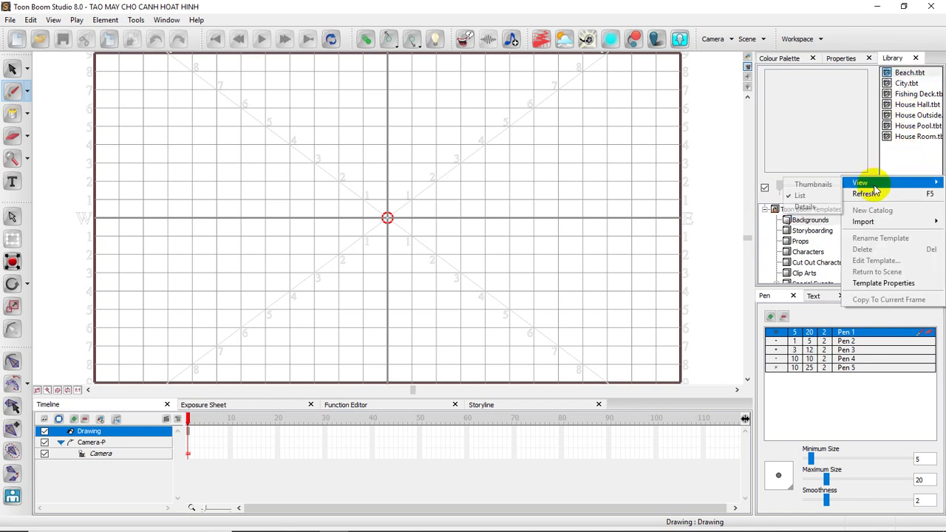
mouse_move(861, 182)
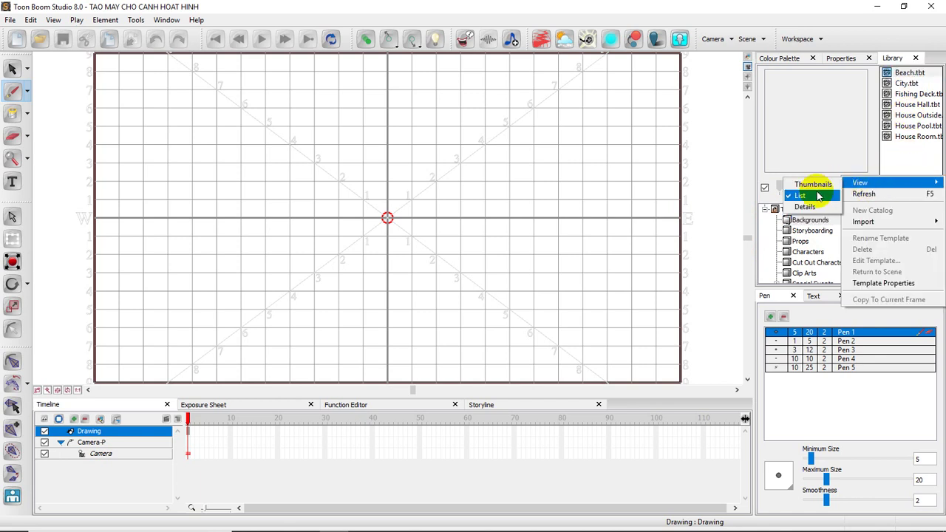
click(817, 190)
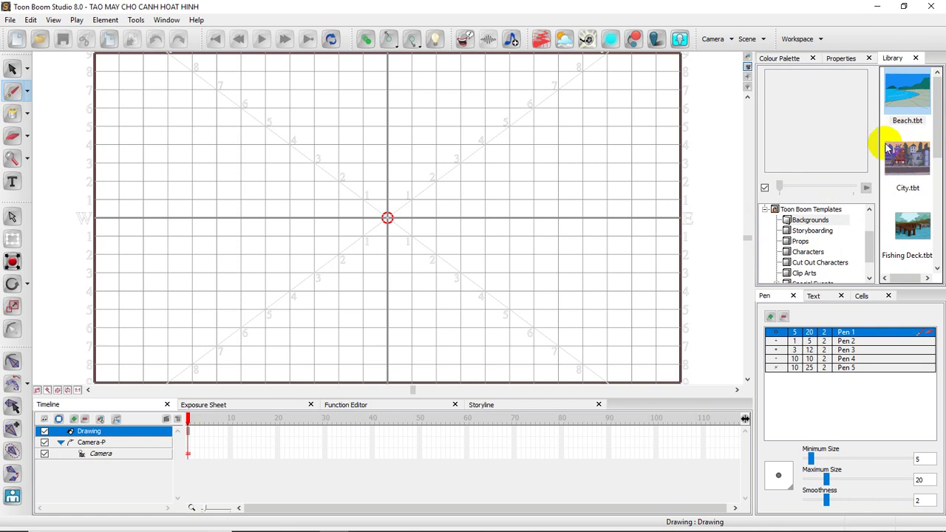
drag(876, 142, 819, 148)
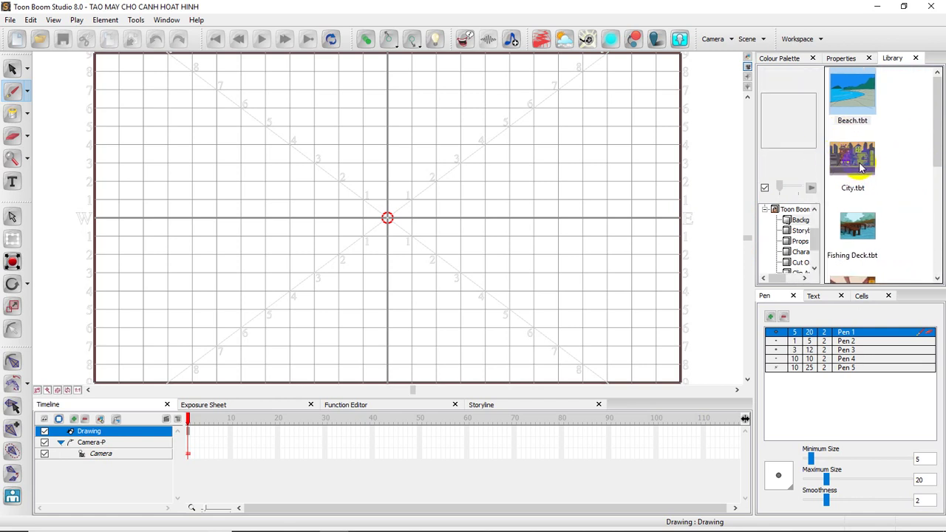
mouse_move(861, 168)
mouse_down()
mouse_move(828, 163)
mouse_move(445, 196)
mouse_up()
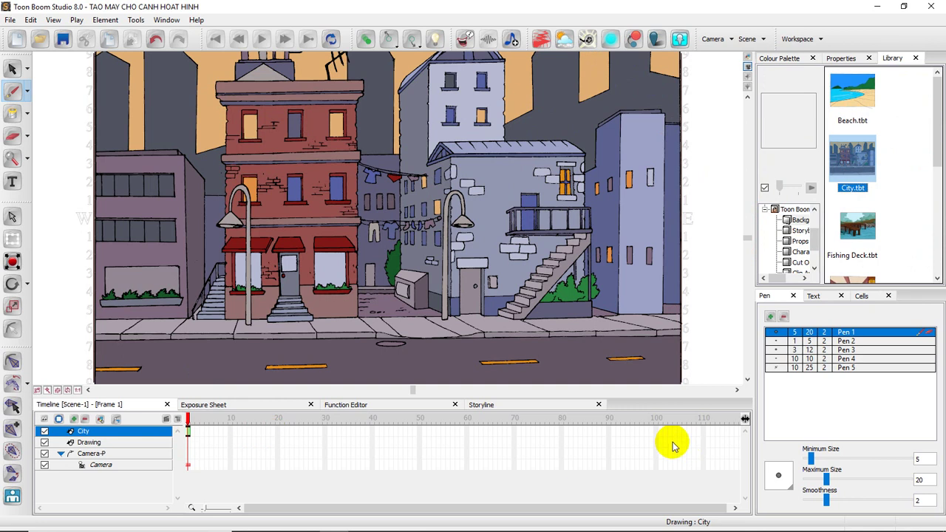
- Extend the exposure of the City background to frame 200 and return to the start of the timeline
click(188, 433)
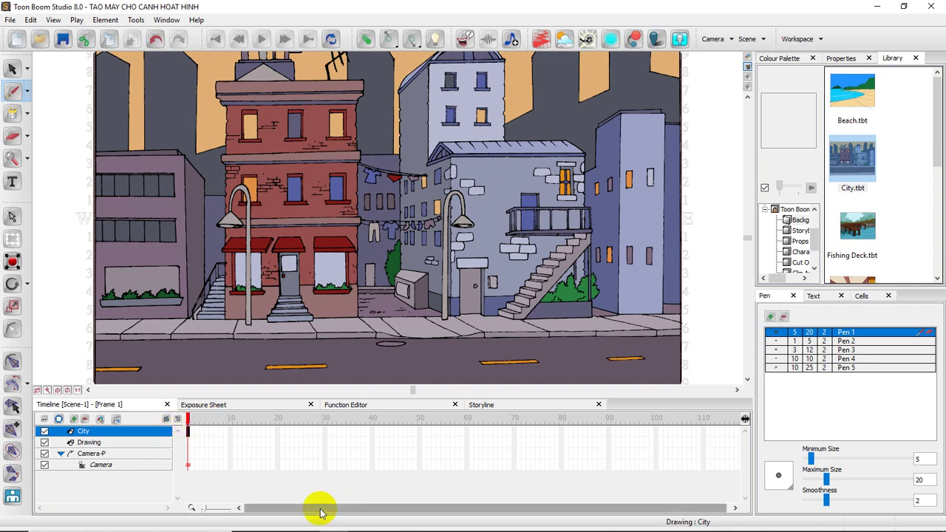
drag(317, 507, 453, 512)
click(746, 419)
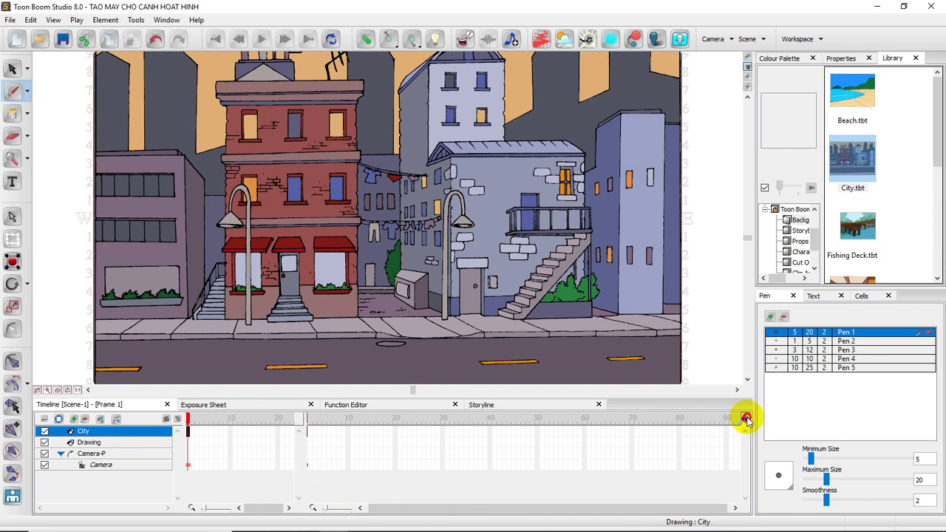
click(746, 420)
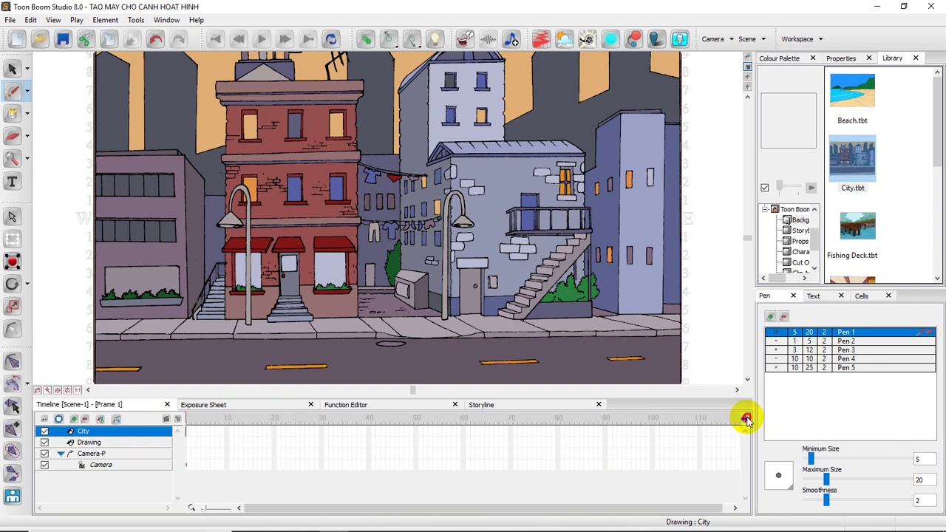
click(745, 419)
click(738, 419)
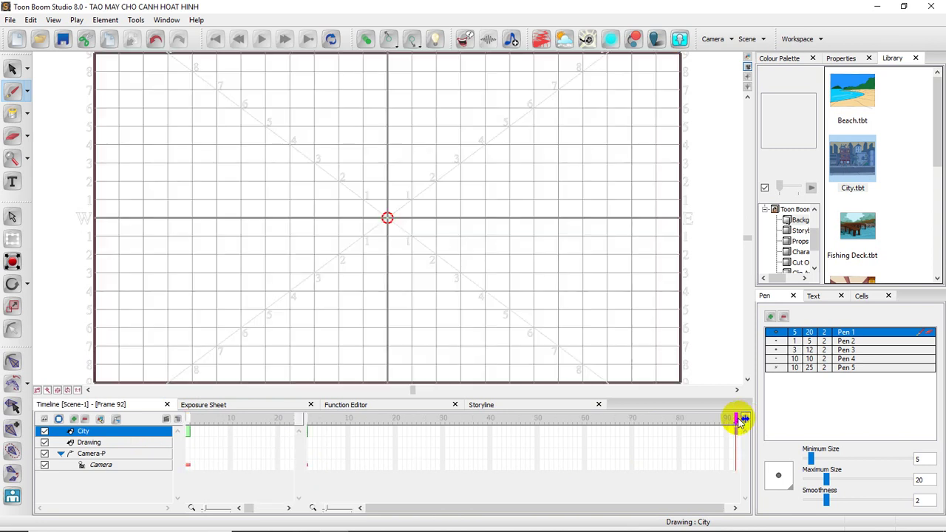
drag(735, 421, 902, 420)
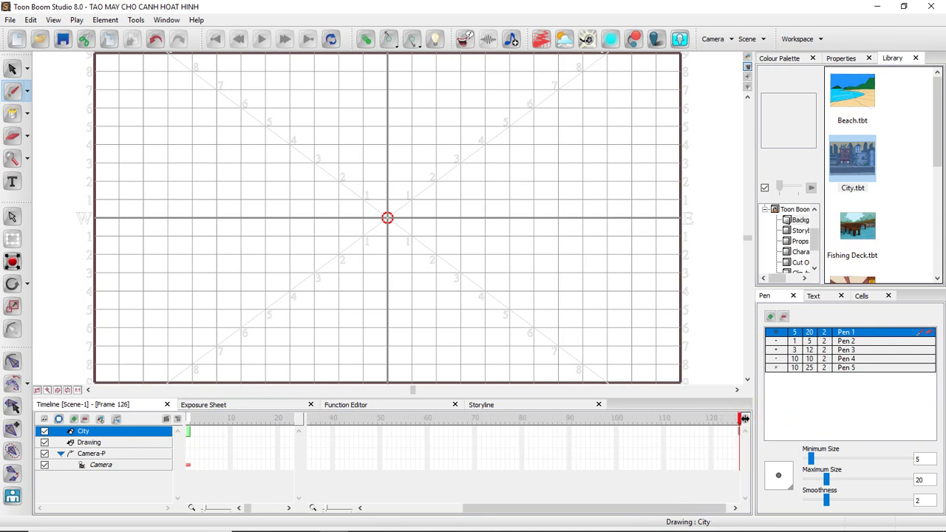
drag(746, 418, 848, 455)
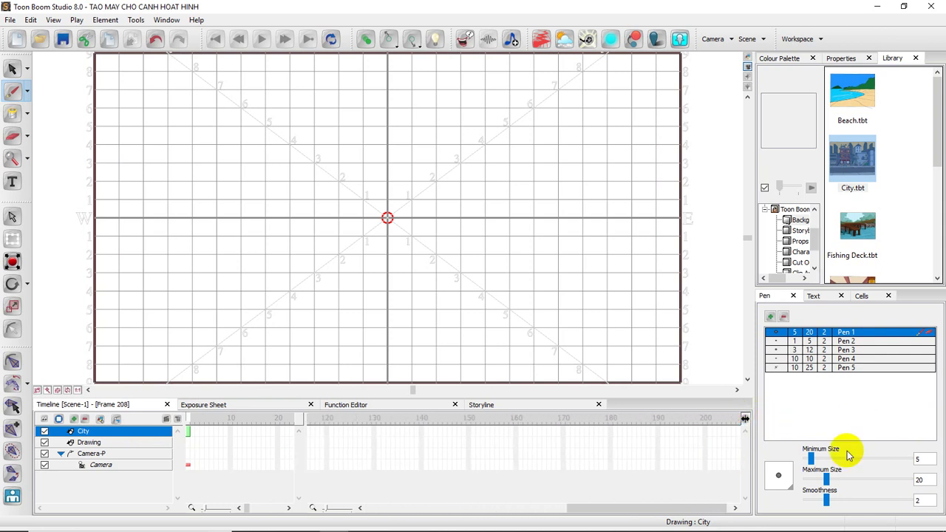
right_click(704, 432)
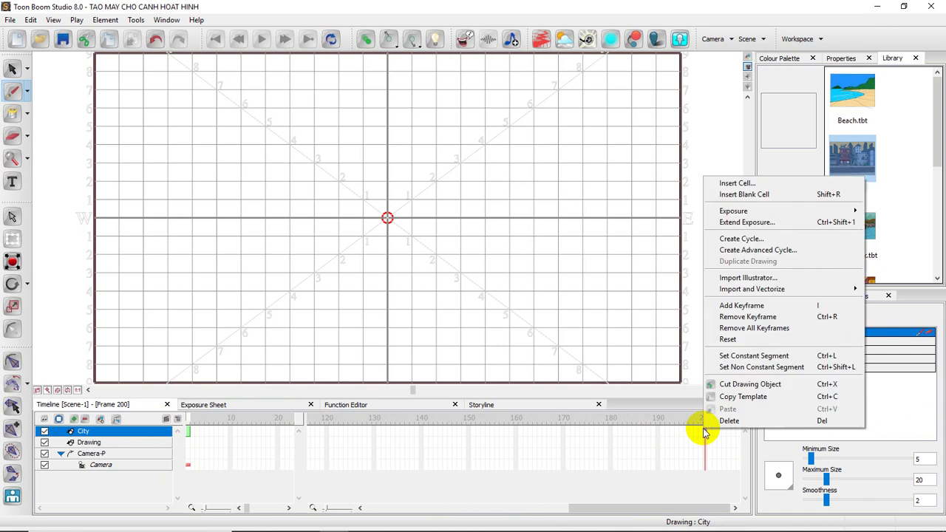
click(747, 222)
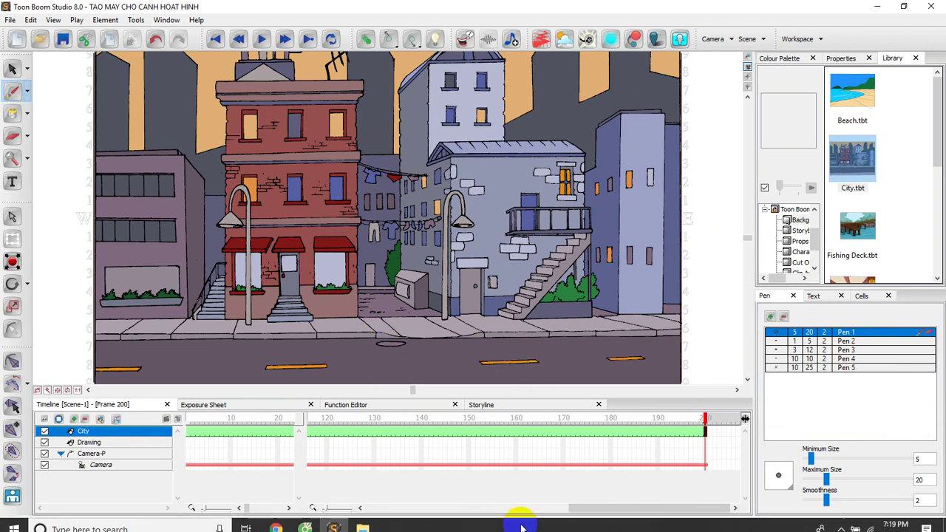
drag(630, 512, 286, 500)
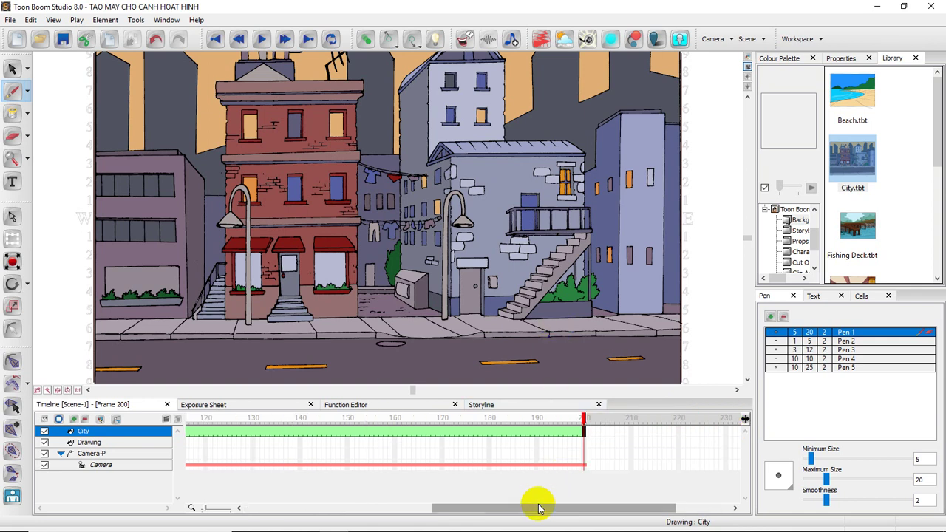
drag(539, 505, 281, 509)
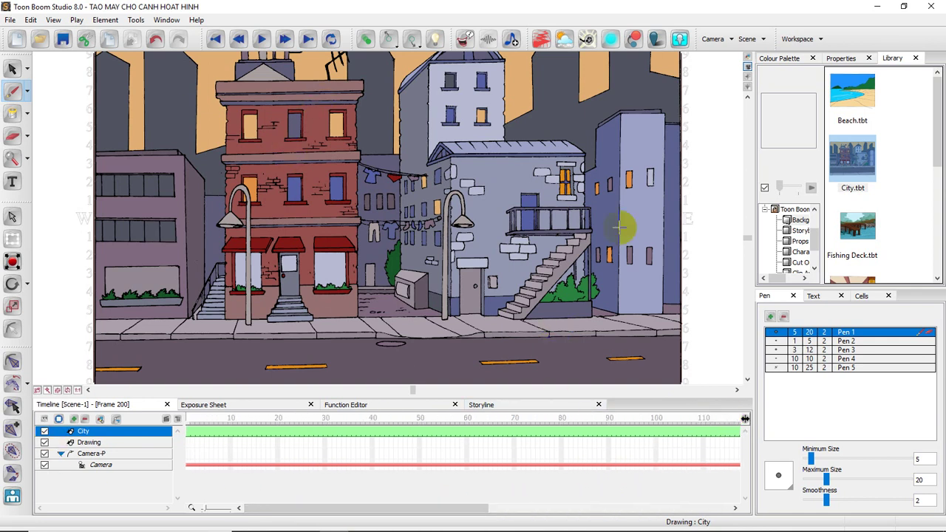
- Add a Nature Effect with the first rain preset and preview it over the opening frames
click(566, 42)
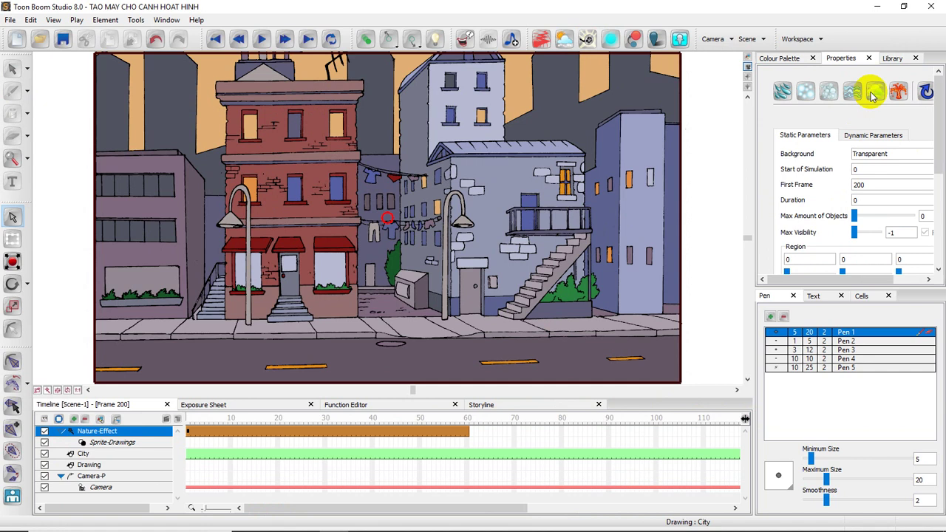
click(197, 419)
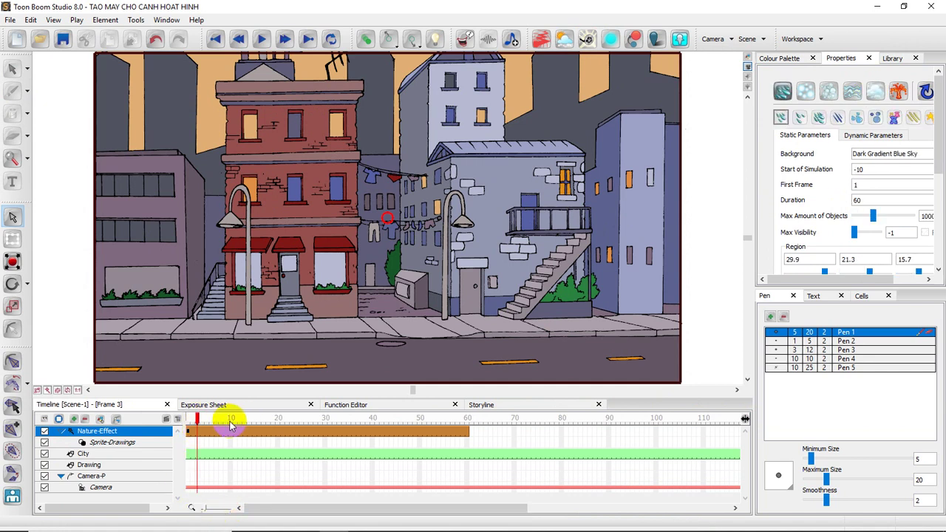
drag(199, 419, 225, 419)
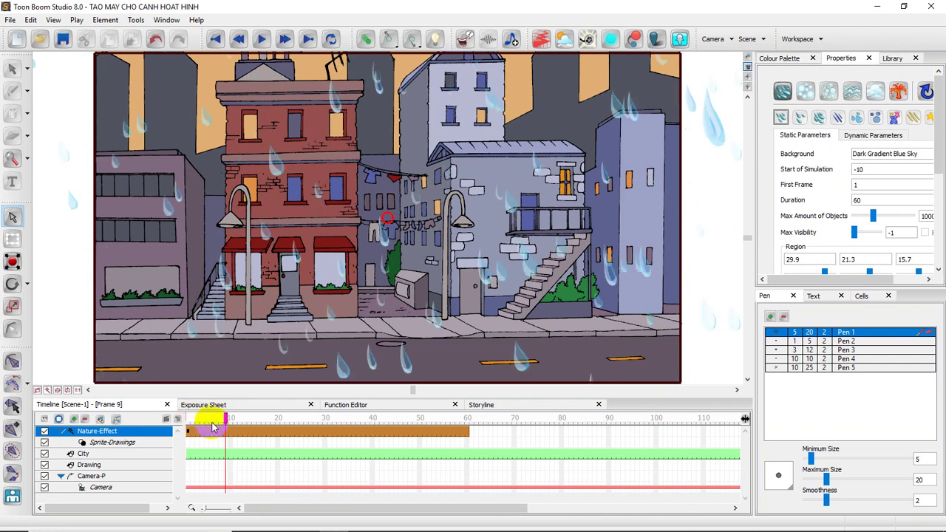
click(190, 422)
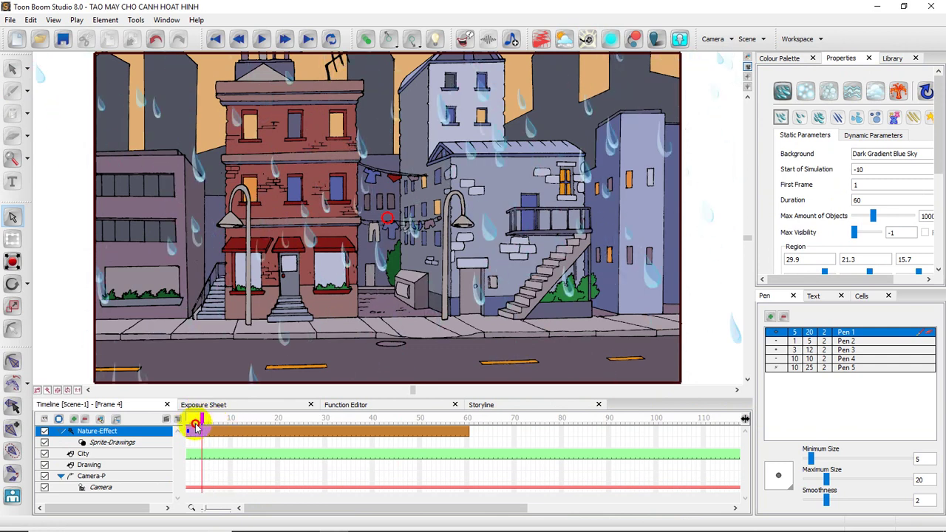
- Switch the Nature Effect to the third cloud preset and preview it over the first few frames
click(877, 93)
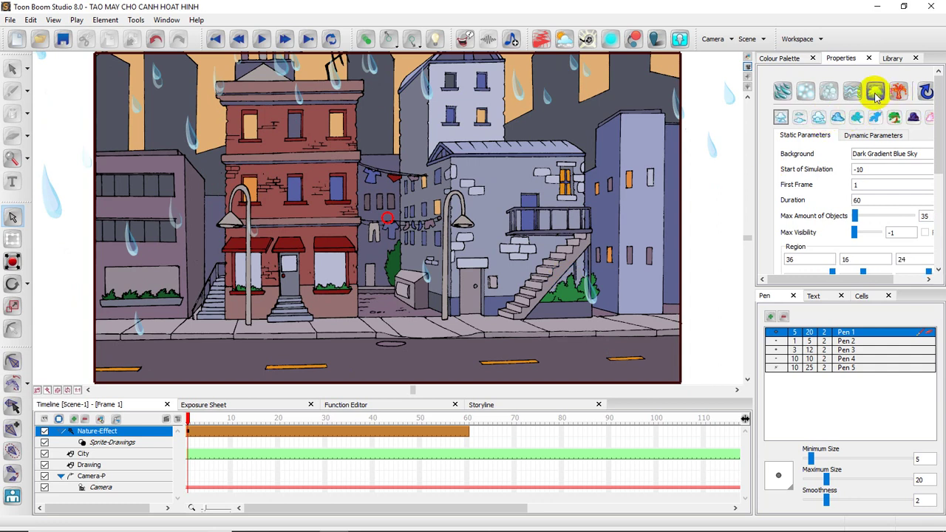
click(819, 118)
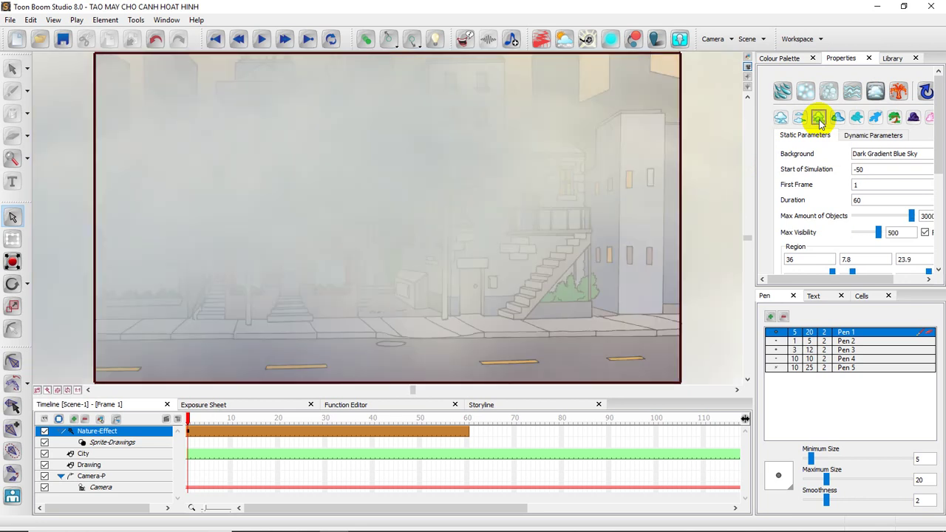
mouse_move(189, 418)
mouse_down()
mouse_move(395, 422)
mouse_move(191, 430)
mouse_move(391, 418)
mouse_move(200, 429)
mouse_up()
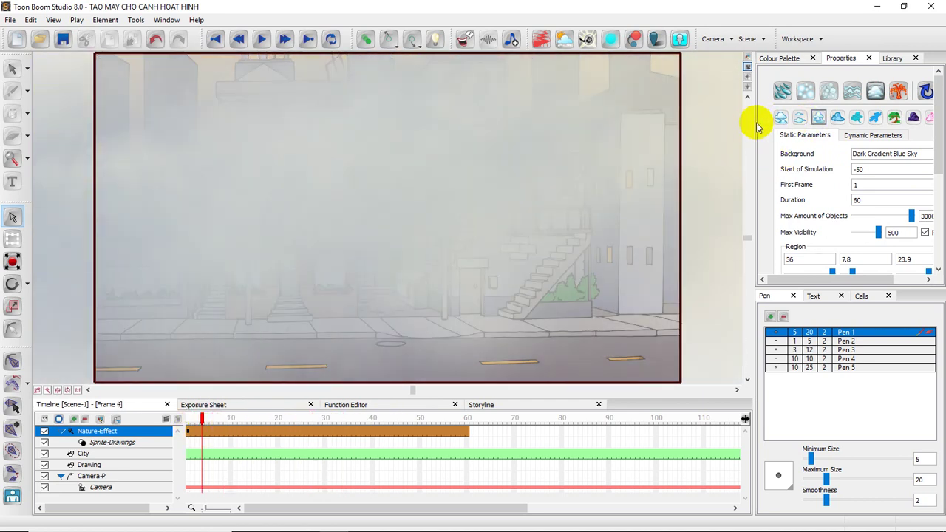
- Widen the effect properties area, then set the cloud effect's background to Transparent and its duration to 400 frames
drag(753, 122, 690, 130)
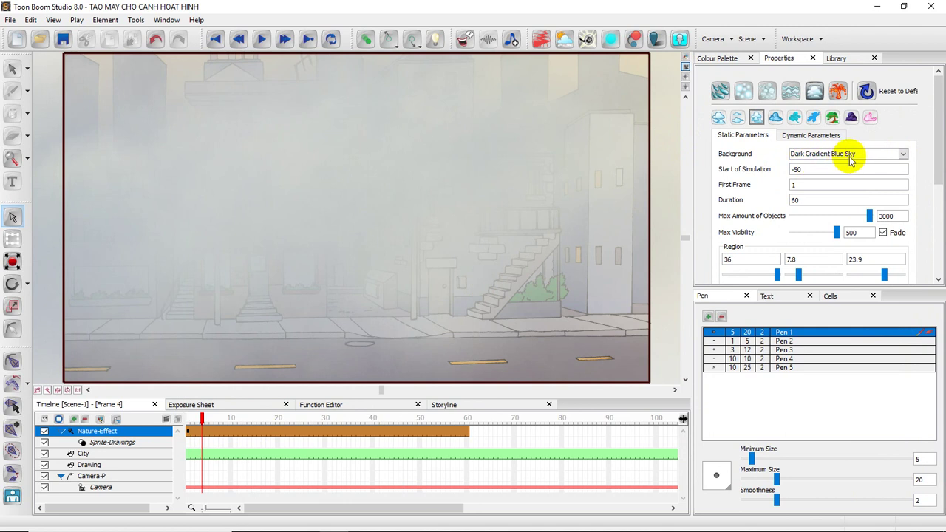
click(901, 154)
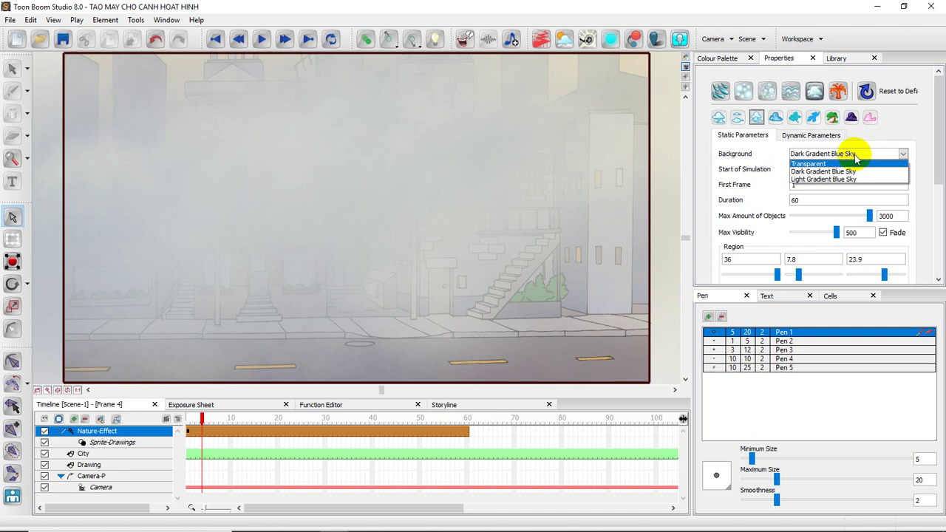
click(812, 164)
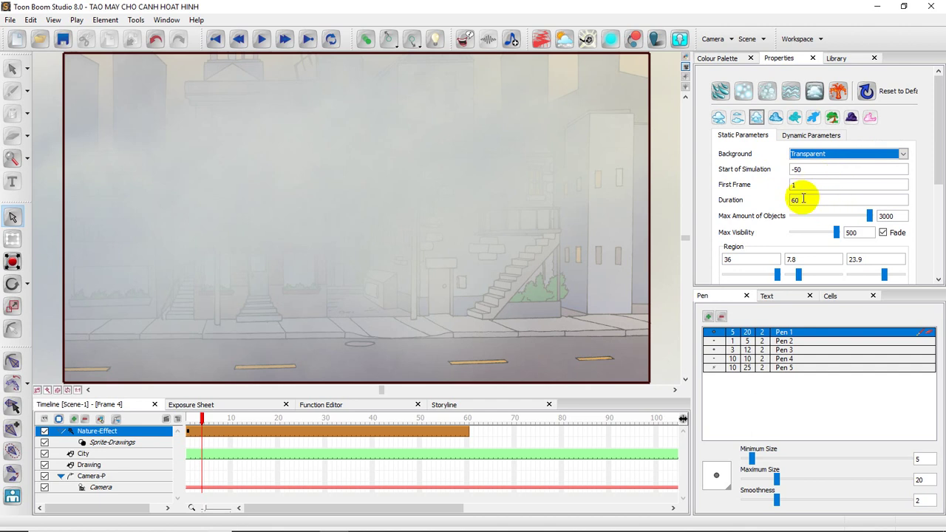
click(803, 199)
drag(803, 199, 773, 196)
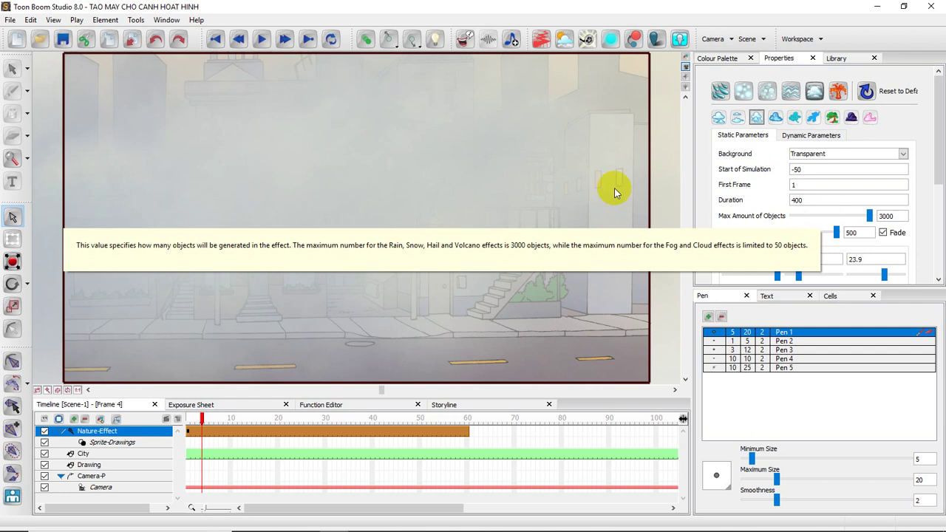
click(867, 215)
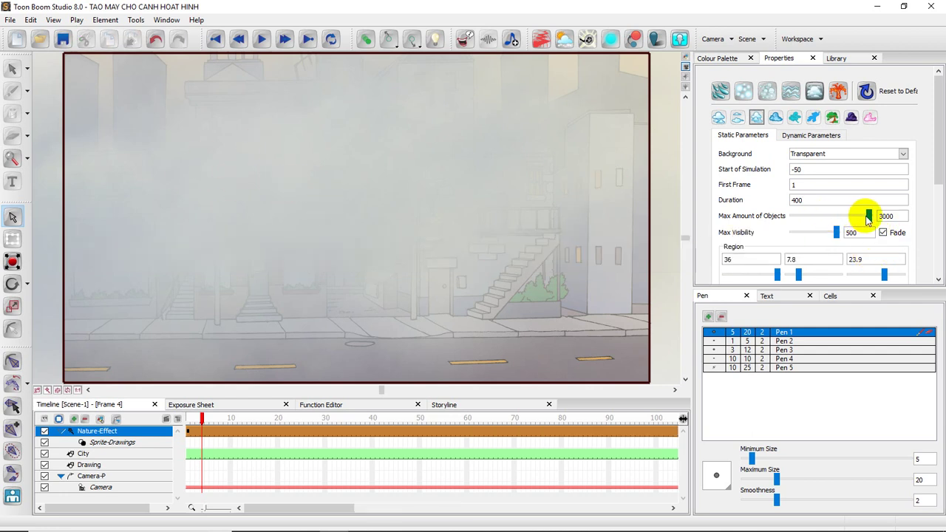
- Reduce the cloud effect's maximum amount of objects to 1512 and set its floor height to 5.3
drag(869, 218, 830, 219)
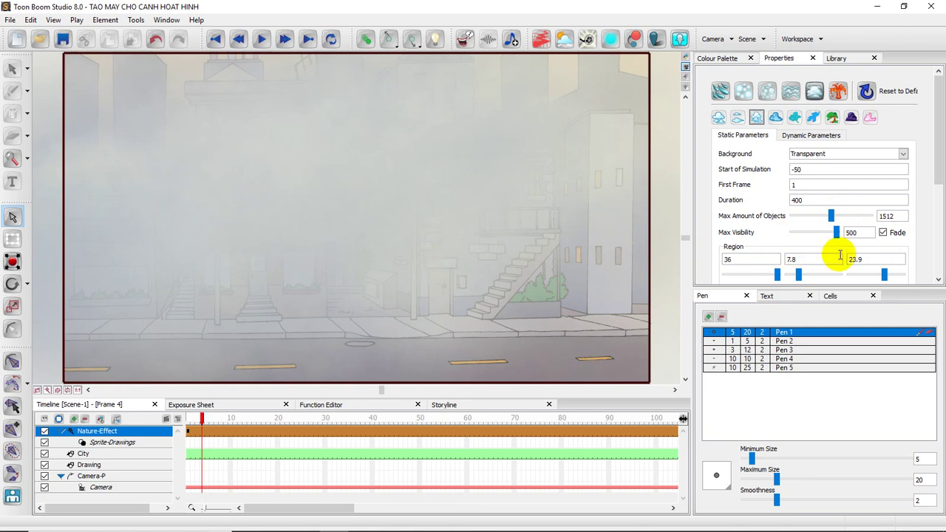
scroll(839, 255, down, 2)
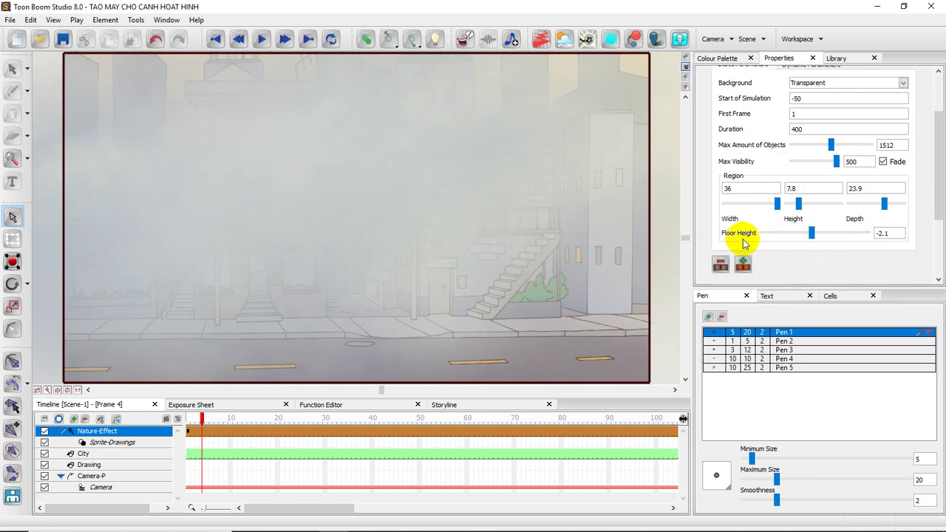
scroll(395, 359, down, 1)
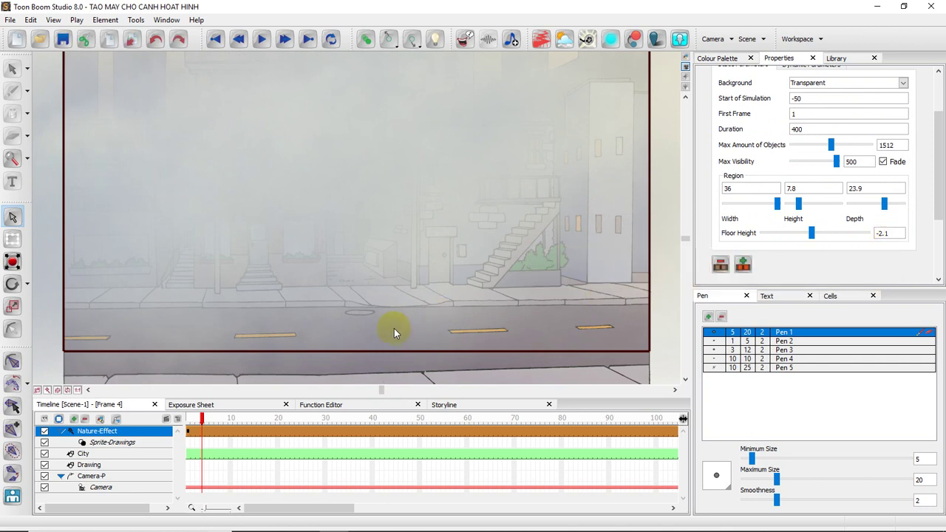
click(812, 233)
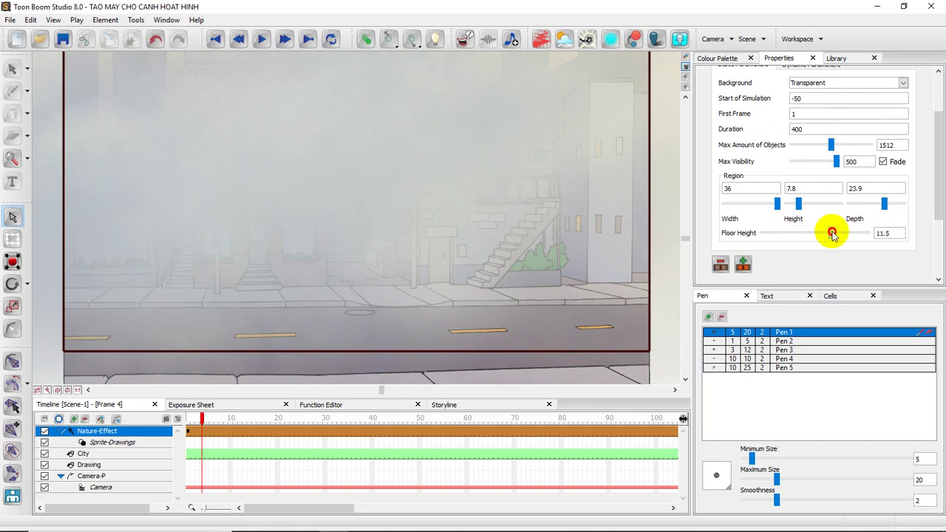
drag(833, 234, 822, 233)
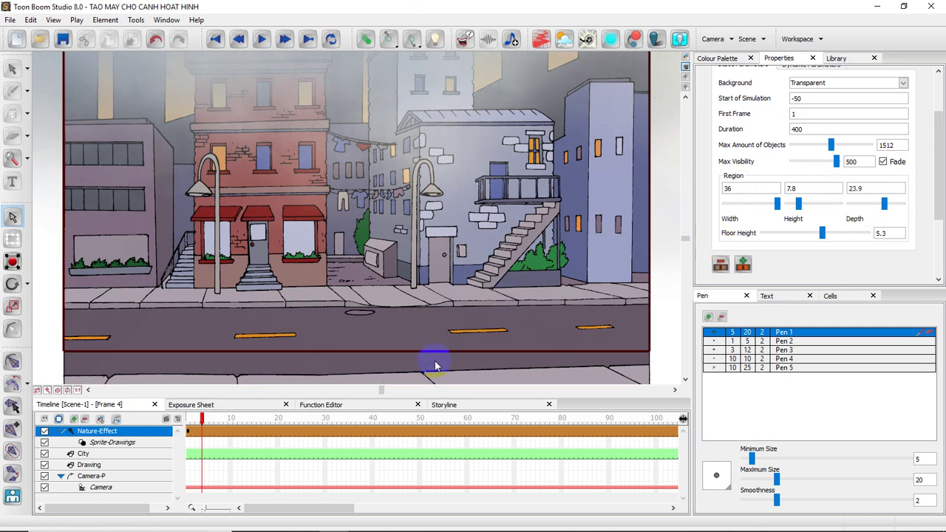
- Play the cloud animation from frame 1, stop the playback and return to the first frame
drag(311, 511, 275, 515)
click(196, 436)
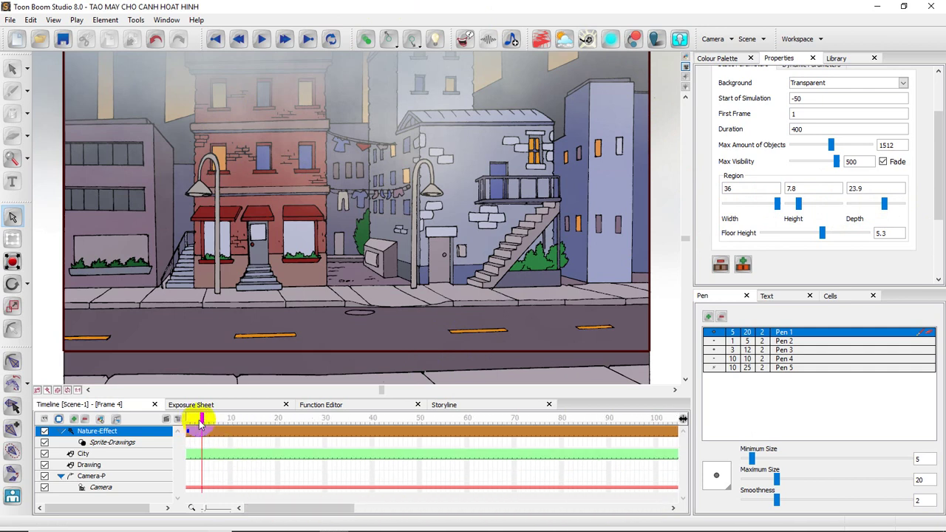
drag(200, 423, 189, 420)
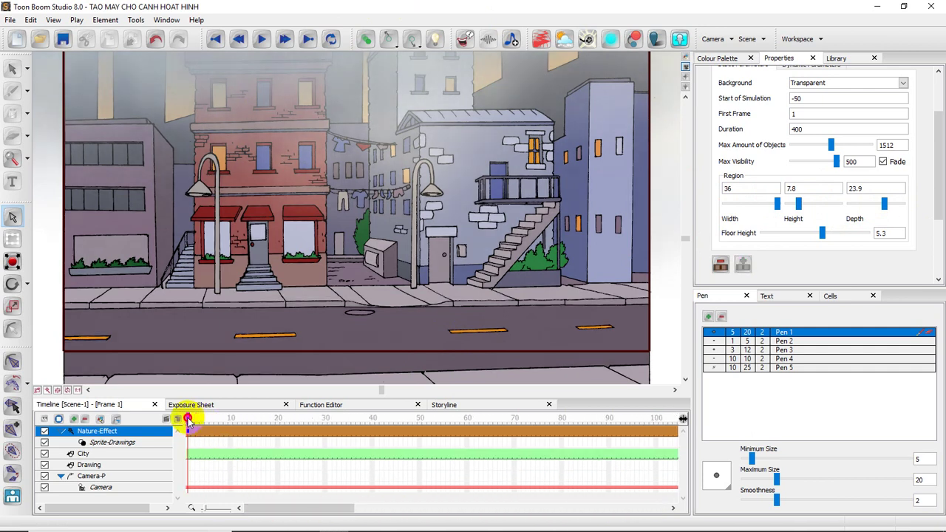
click(260, 42)
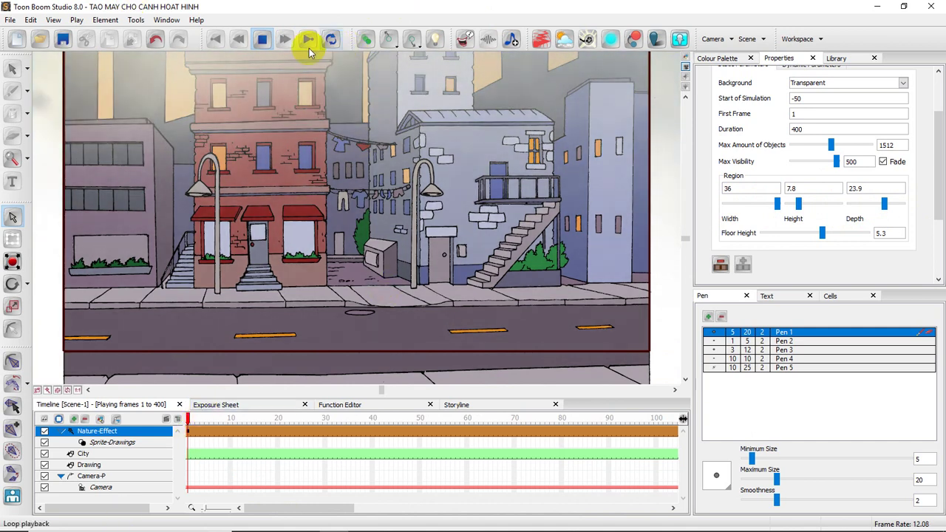
click(273, 43)
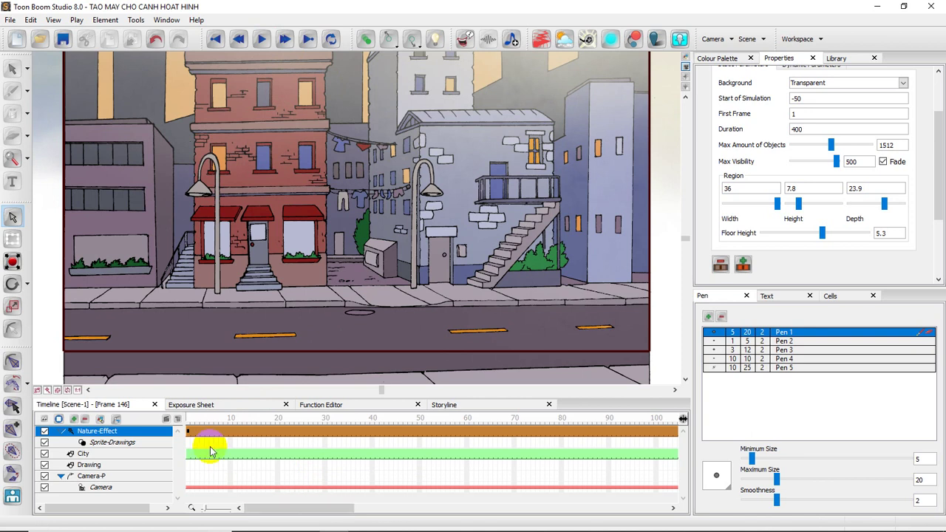
click(189, 419)
drag(189, 419, 165, 442)
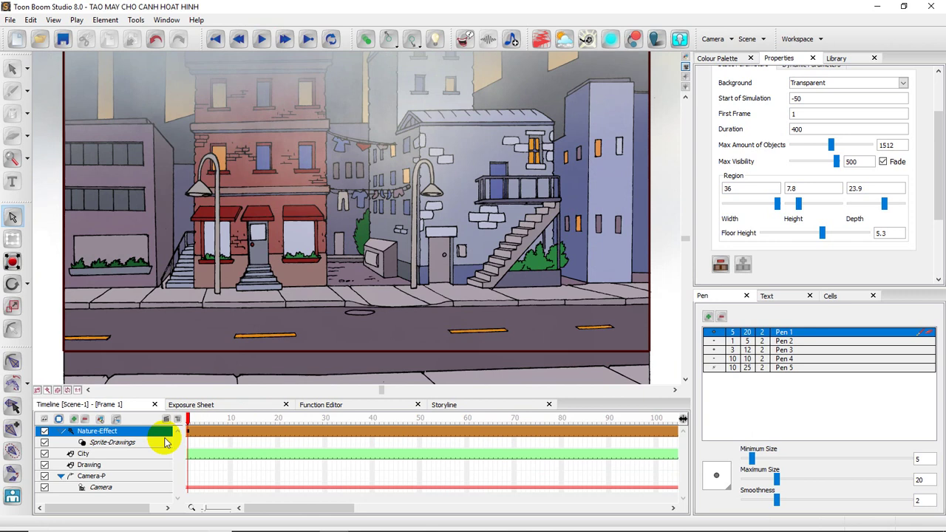
click(816, 128)
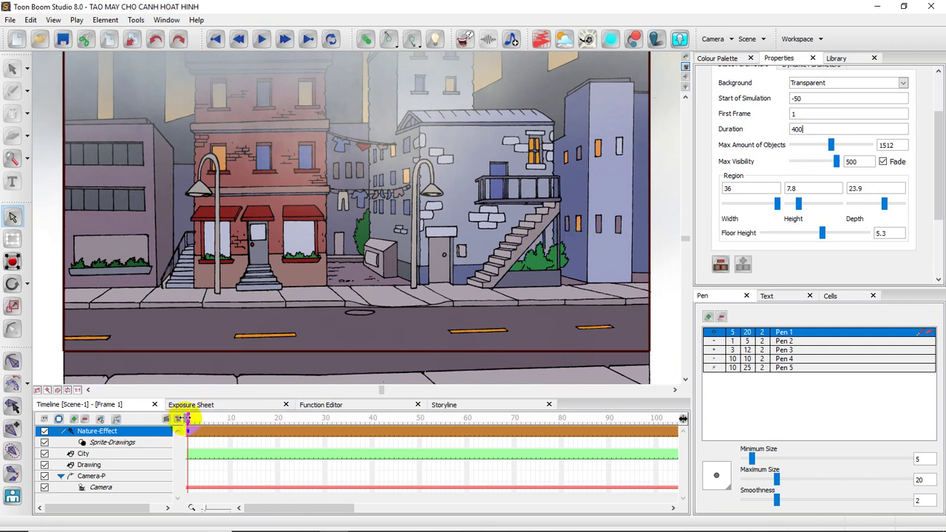
mouse_move(190, 422)
mouse_down()
mouse_move(539, 416)
mouse_move(193, 433)
mouse_up()
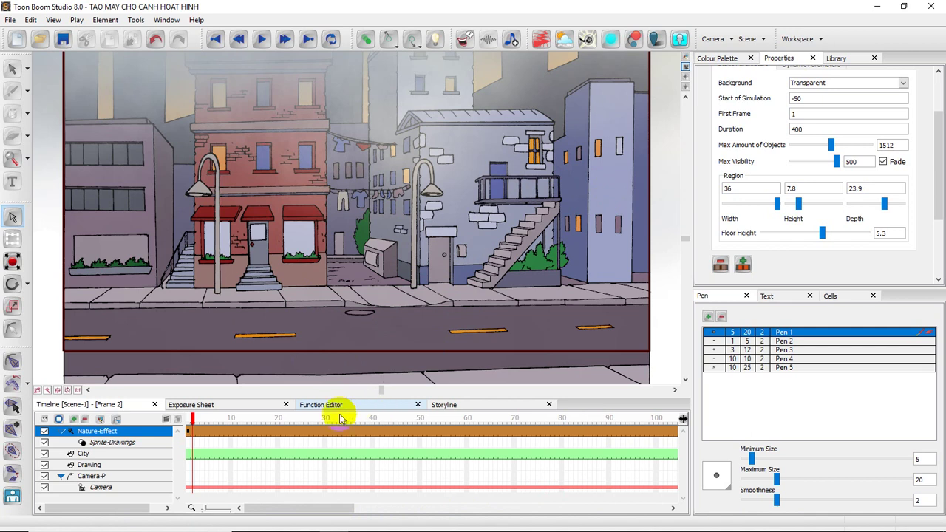
drag(194, 422, 187, 443)
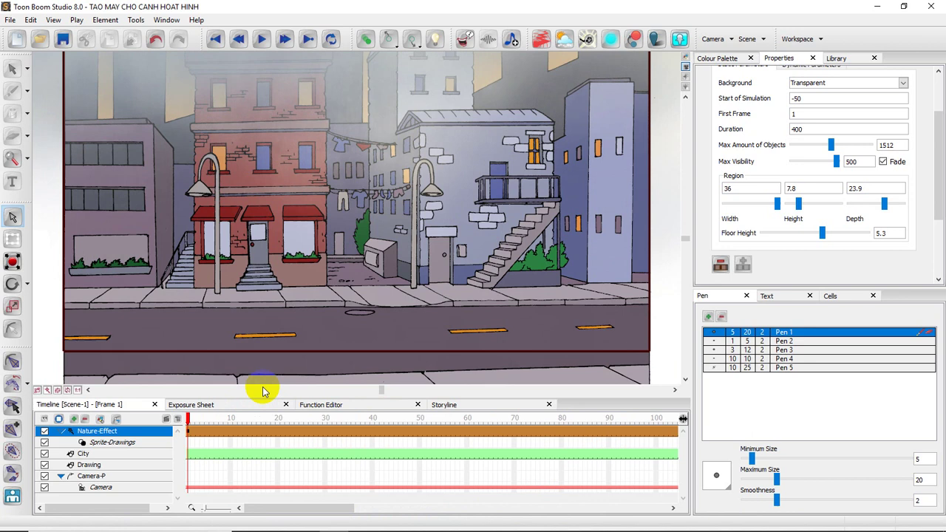
- Enlarge the scene view slightly by reducing the height of the timeline area
drag(260, 396, 270, 415)
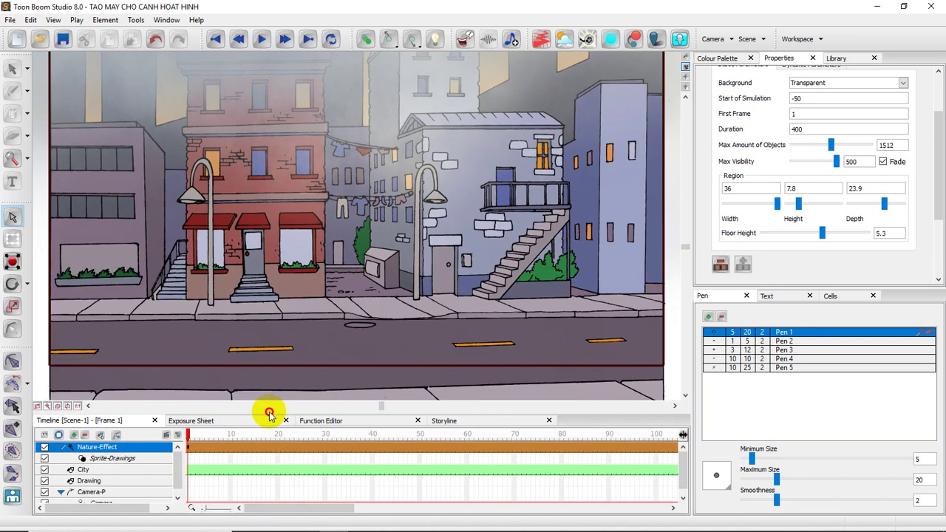
mouse_move(703, 515)
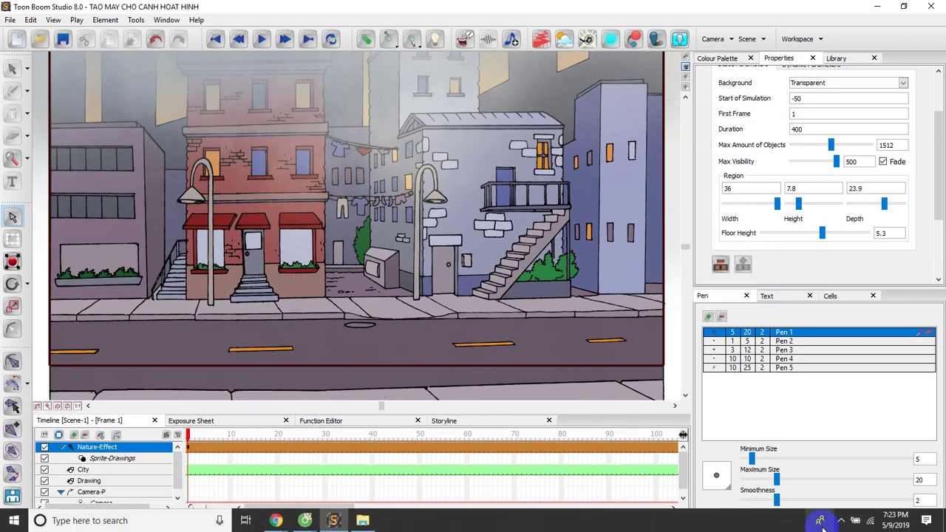